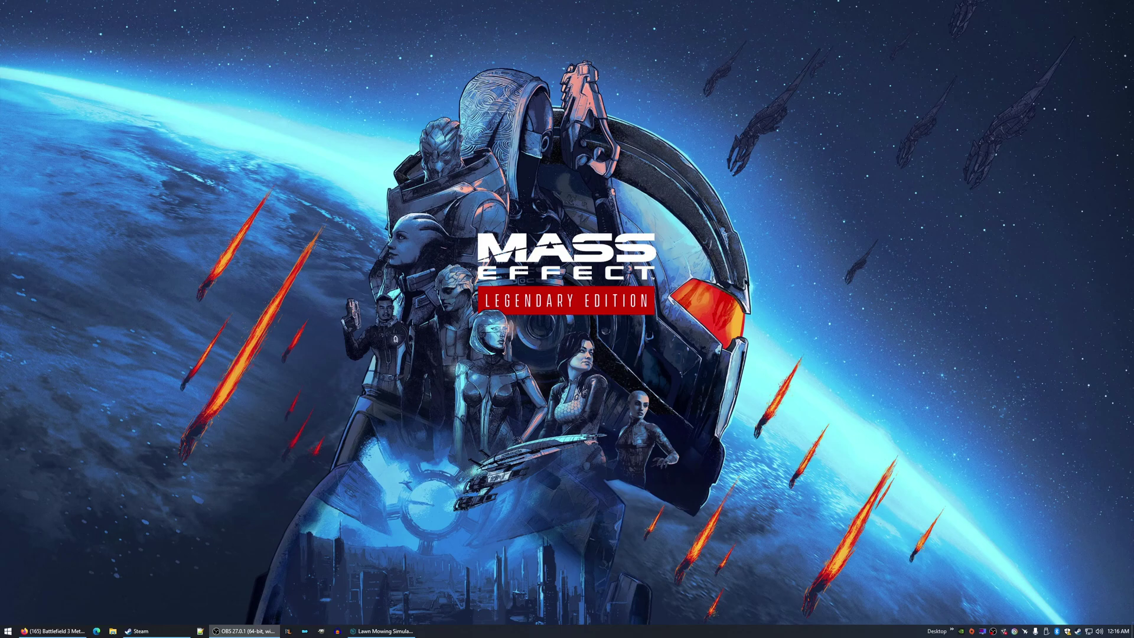
Step: Switch from Lawn Mowing Simulator to Firefox and resume the YouTube video
{"action": "left_click", "coordinate": [373, 633]}
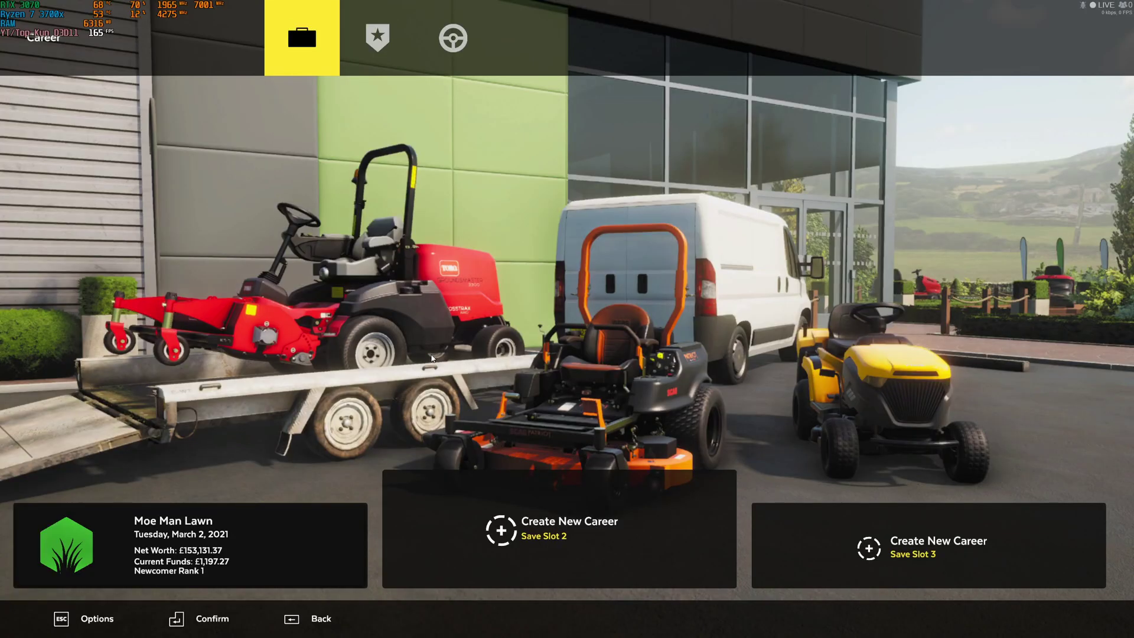
{"action": "key", "text": "alt+Tab"}
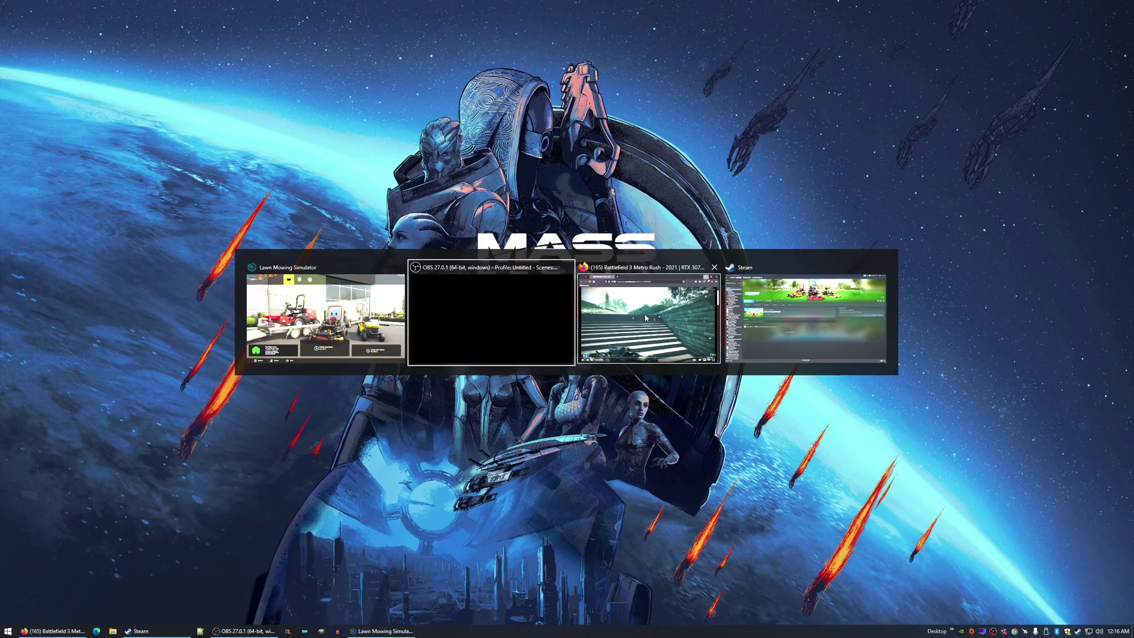
{"action": "left_click", "coordinate": [642, 331]}
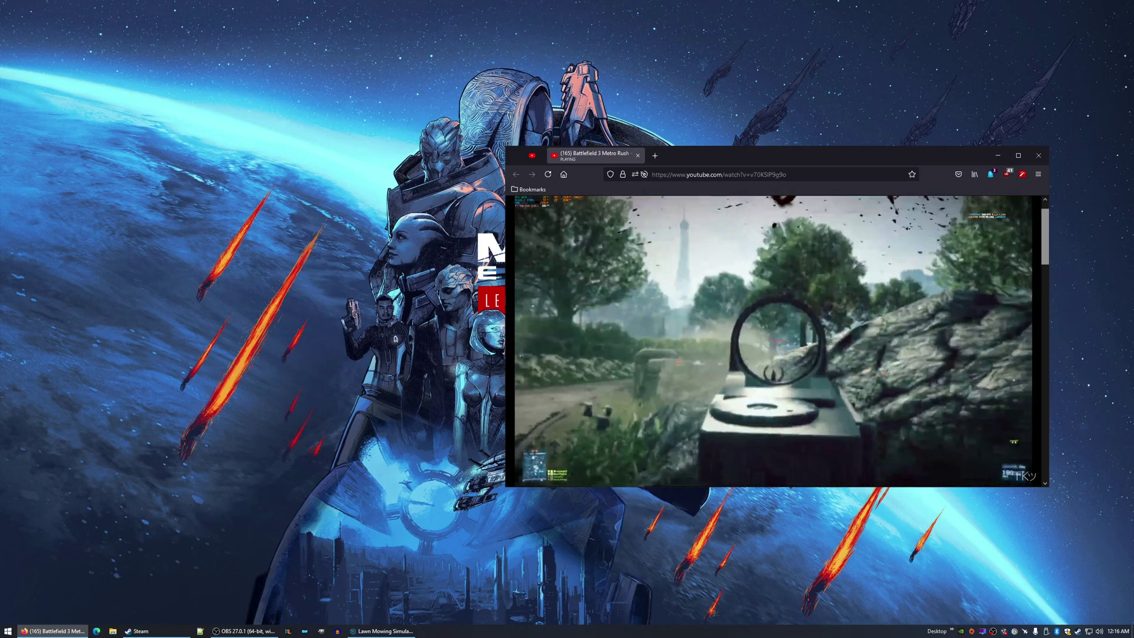
Step: Drag OBS beside the browser and toggle Desktop Audio 2 so it ends muted
{"action": "left_click_drag", "start_coordinate": [614, 1], "coordinate": [319, 214]}
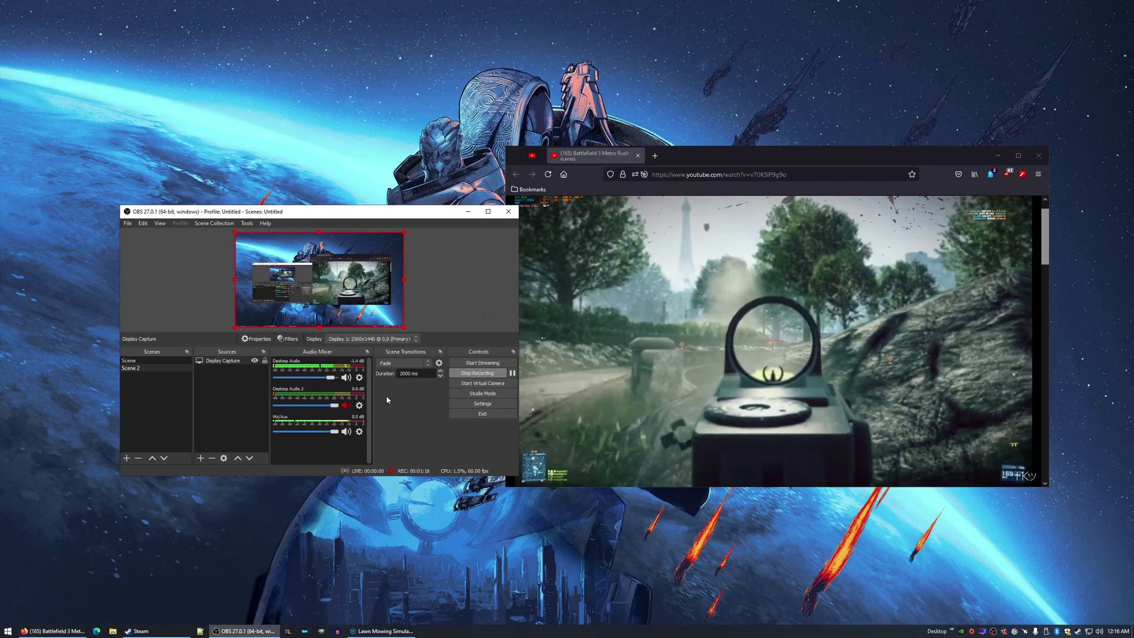
{"action": "left_click", "coordinate": [347, 405]}
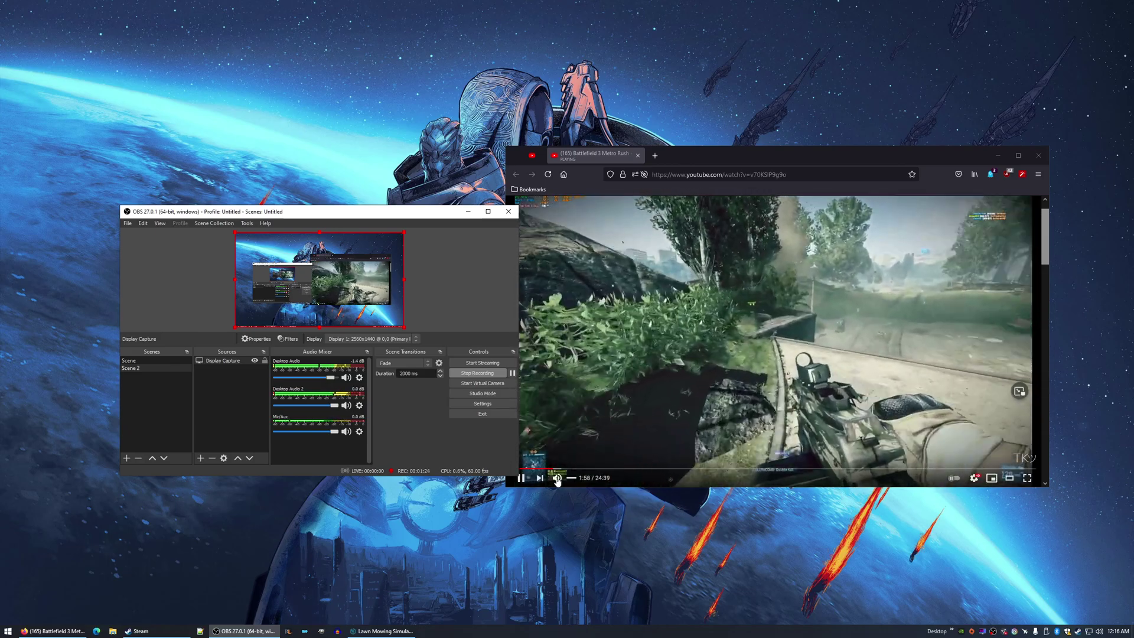
{"action": "left_click", "coordinate": [576, 479]}
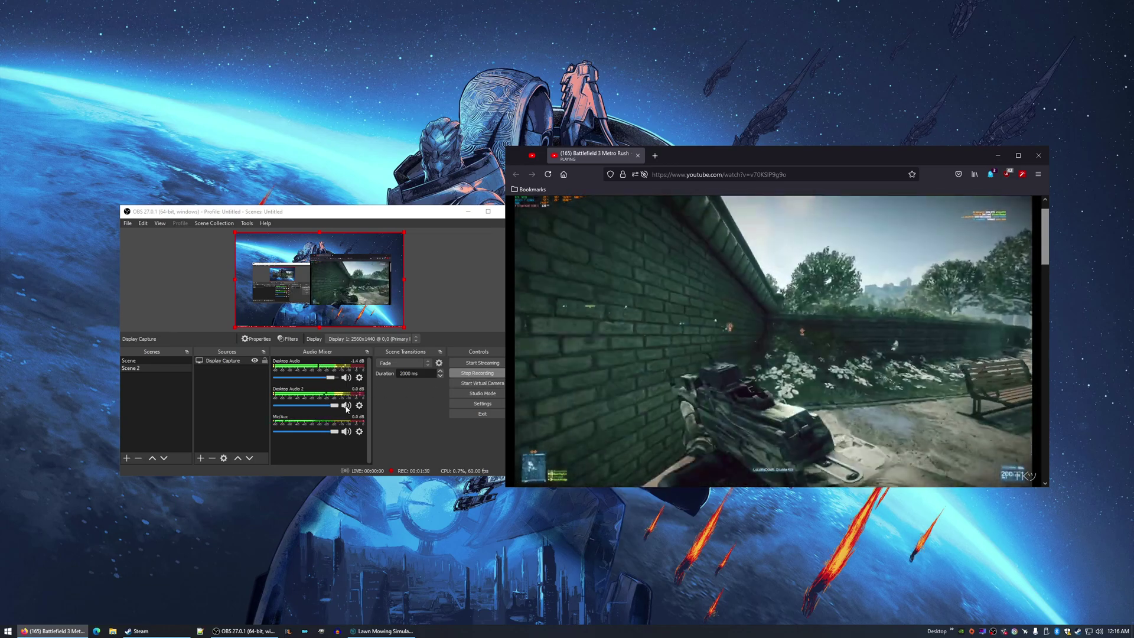
{"action": "left_click", "coordinate": [347, 405]}
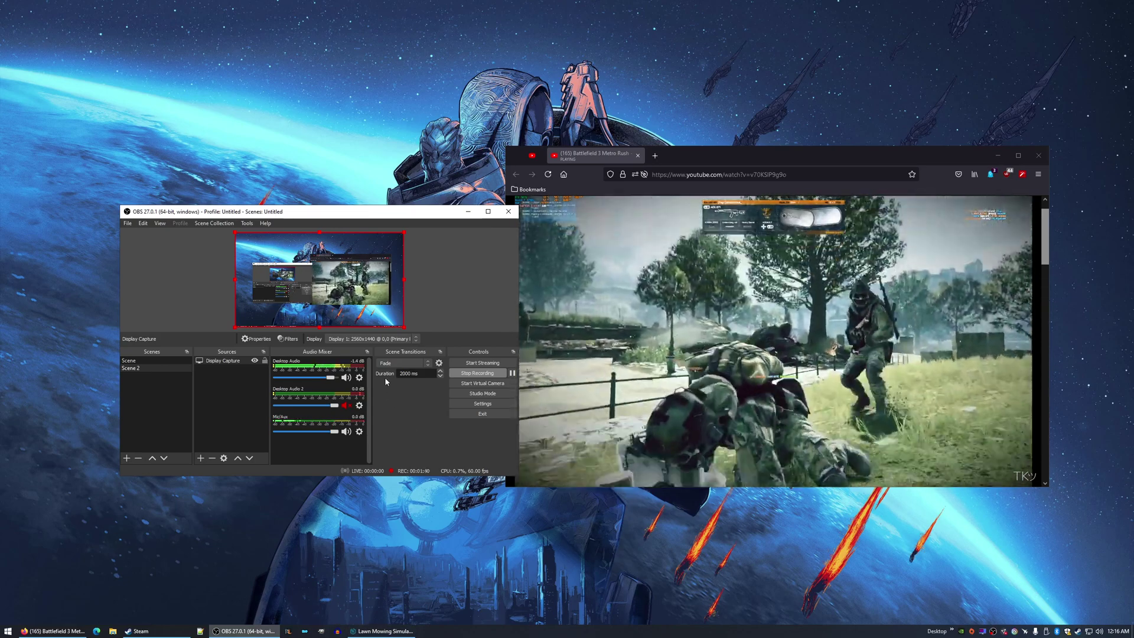
Step: Shift OBS lower-left, pause the YouTube video, and mute Desktop Audio
{"action": "left_click_drag", "start_coordinate": [382, 212], "coordinate": [315, 226]}
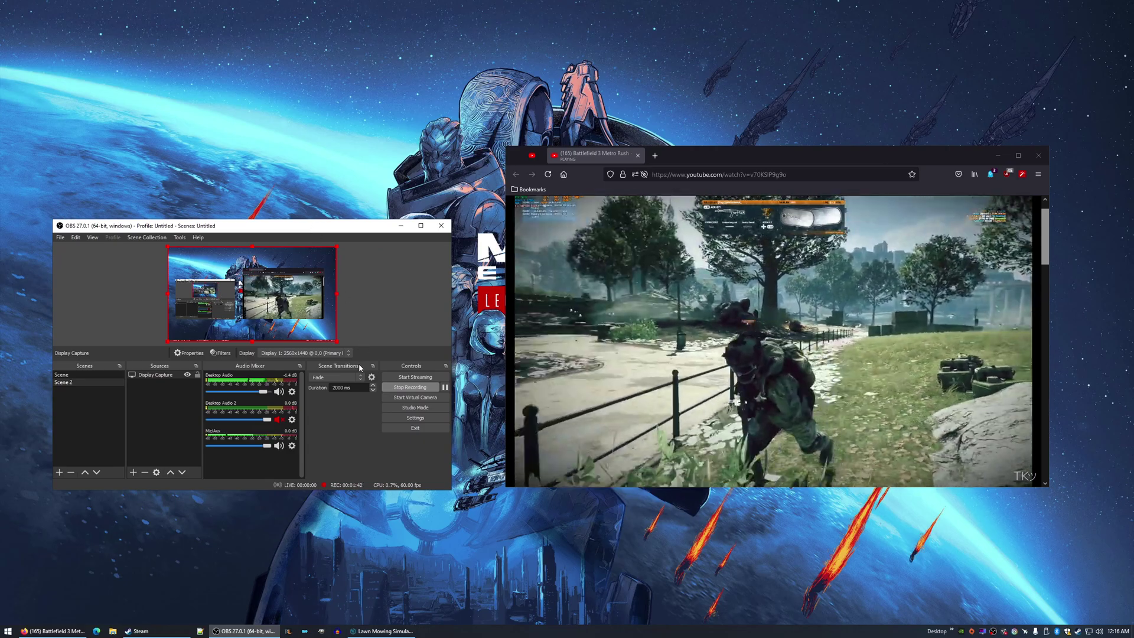
{"action": "left_click", "coordinate": [709, 354]}
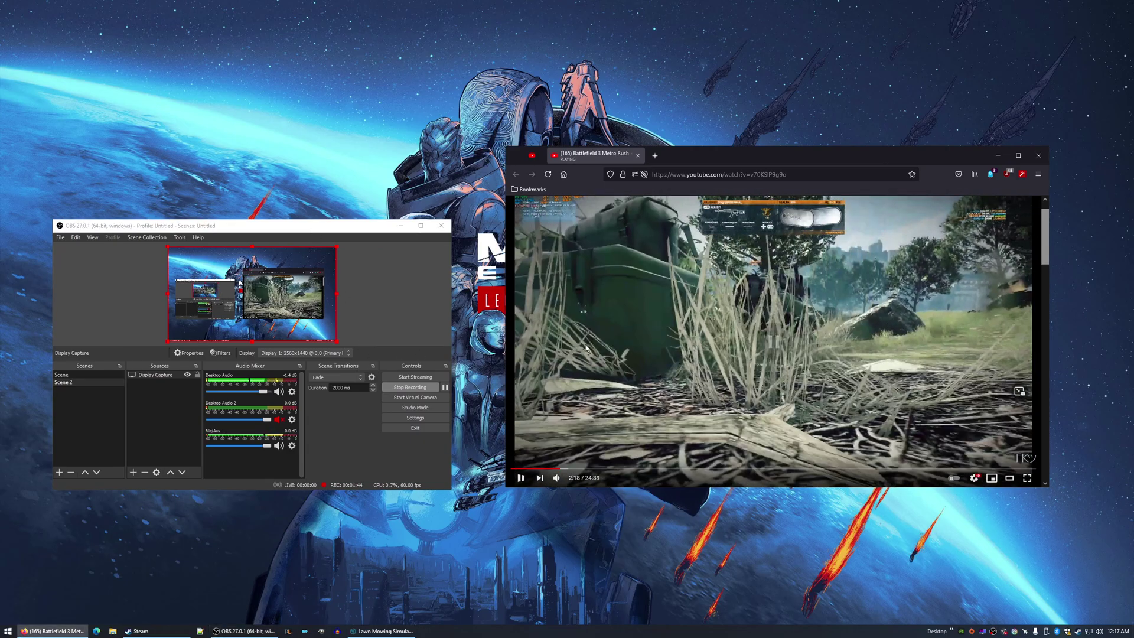
{"action": "left_click", "coordinate": [279, 392]}
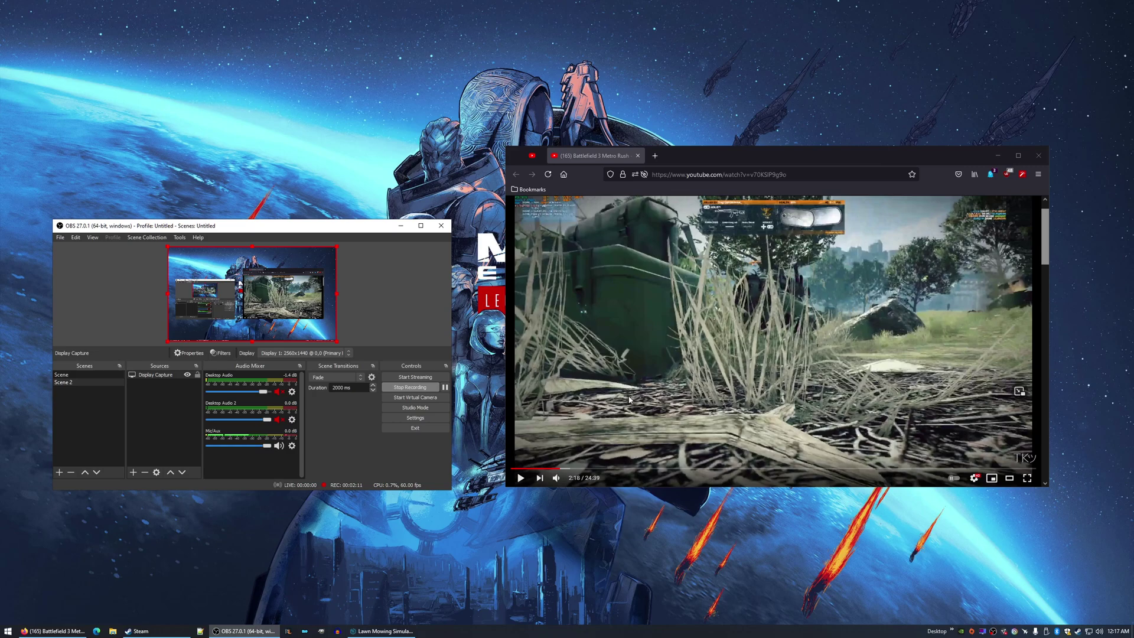
Step: Minimize Firefox, view the tray's playback device list, then bring up the volume icon's context menu
{"action": "key", "text": "super+Down"}
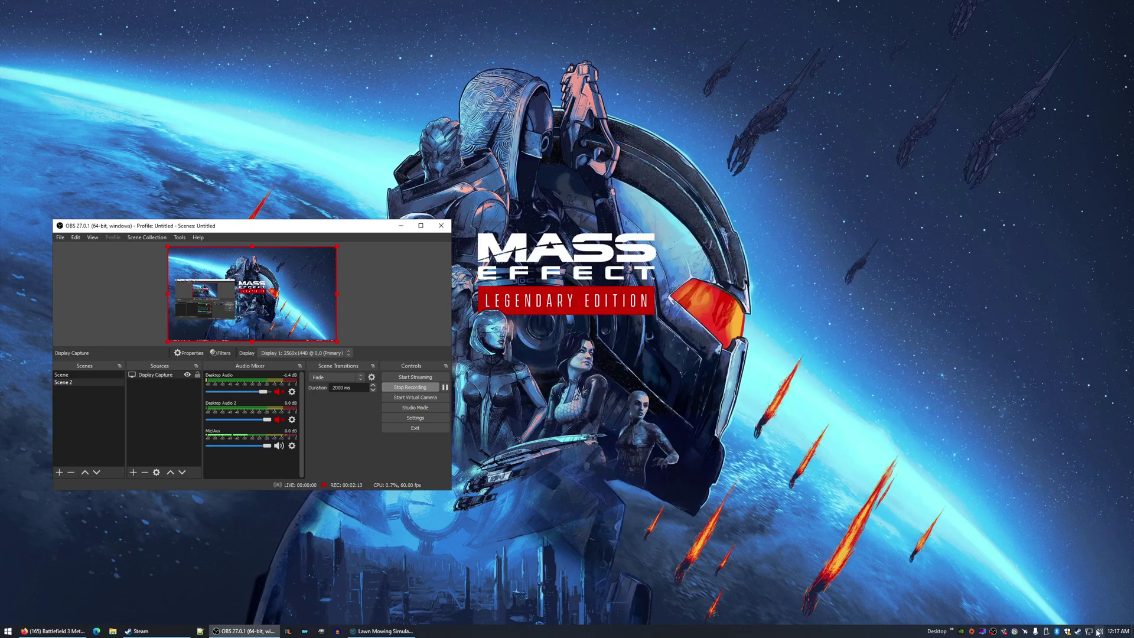
{"action": "left_click", "coordinate": [1098, 631]}
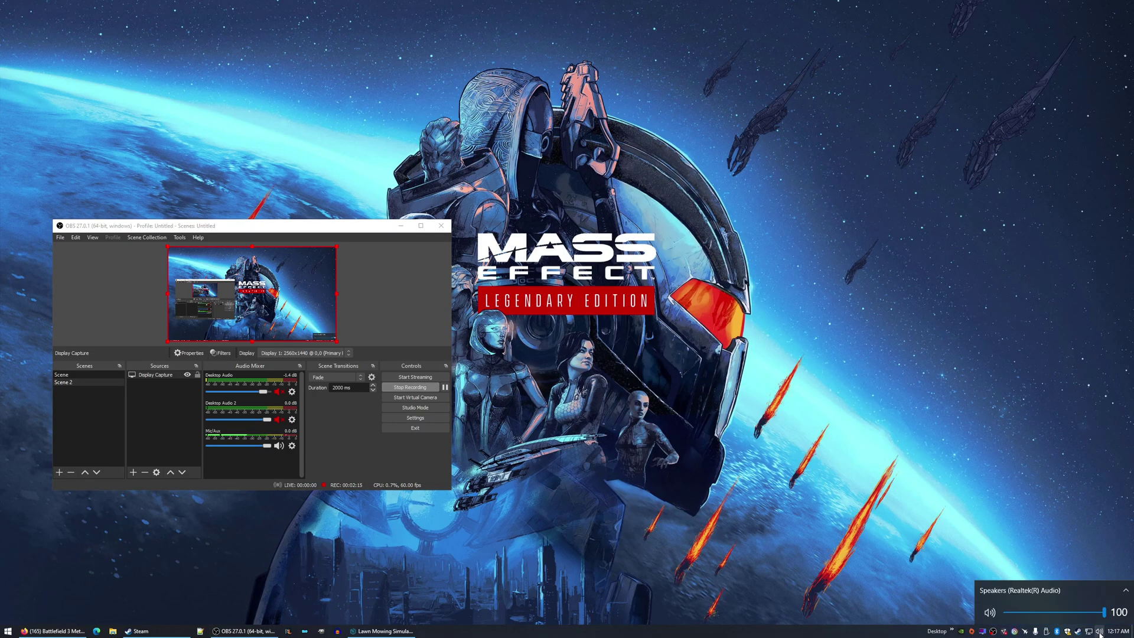
{"action": "left_click", "coordinate": [1053, 591]}
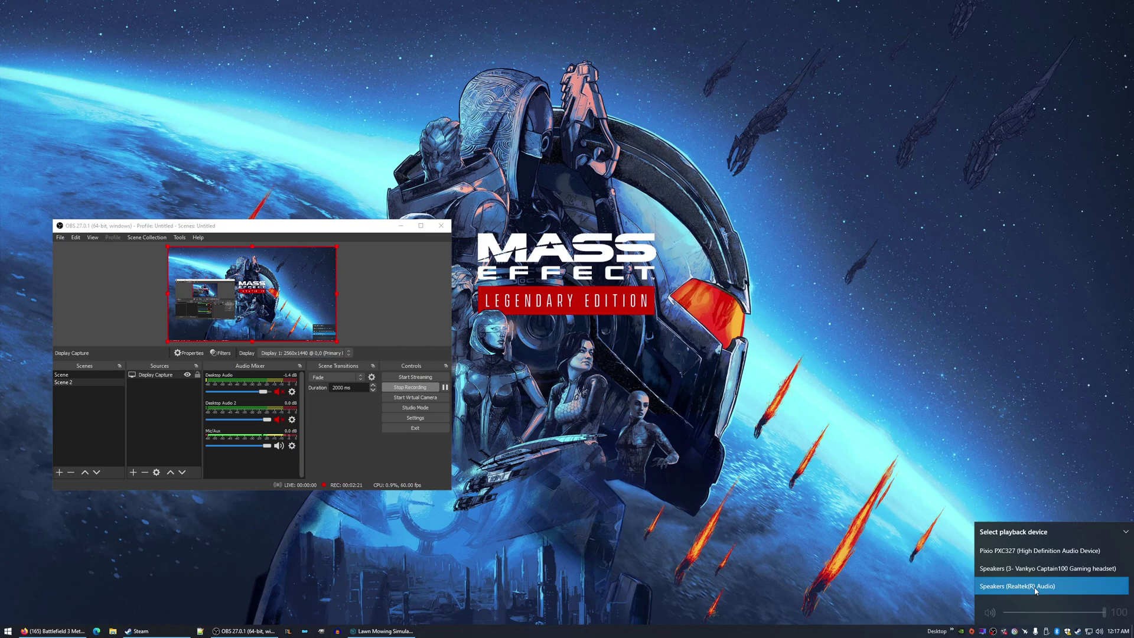
{"action": "right_click", "coordinate": [1099, 630]}
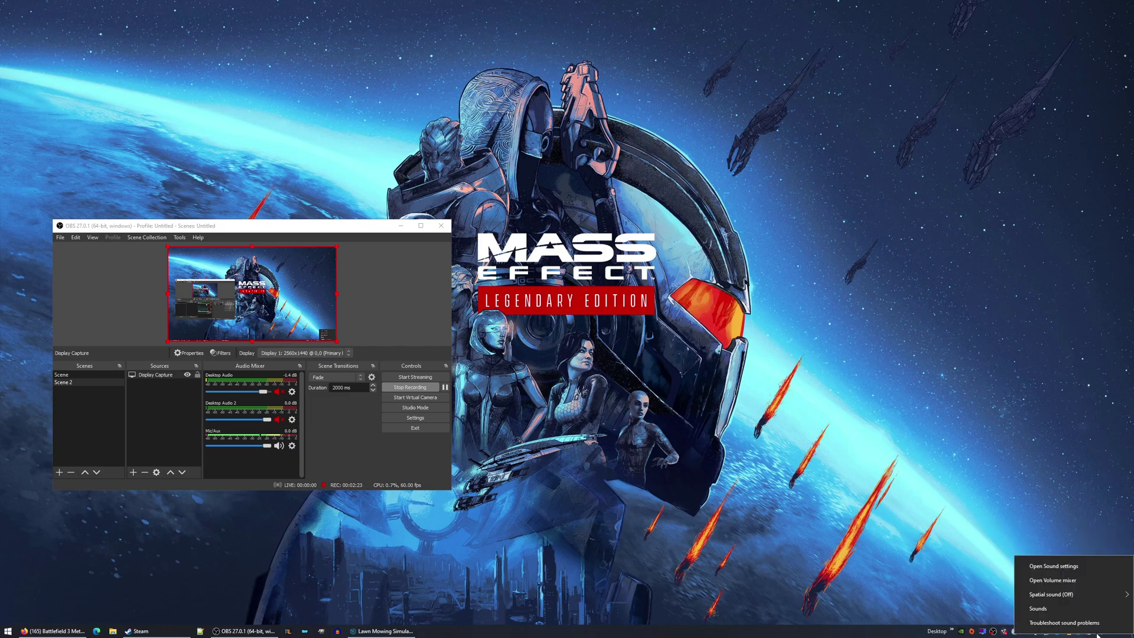
{"action": "left_click", "coordinate": [1043, 608]}
{"action": "right_click", "coordinate": [1099, 631]}
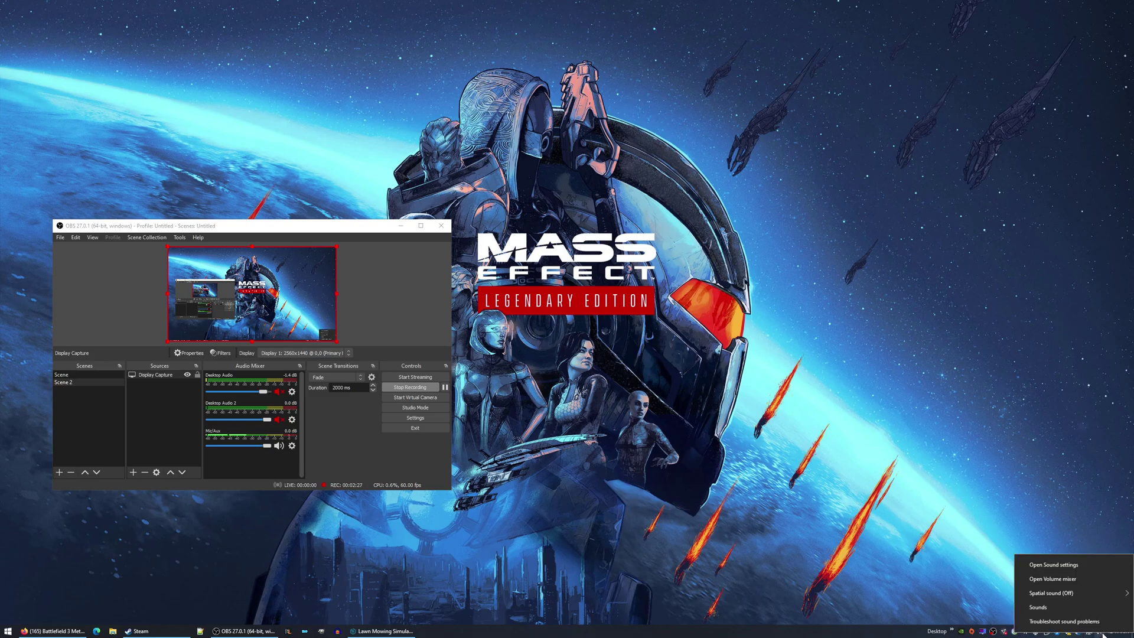
Step: Open the Sound dialog, centre it, and inspect the Realtek Speakers playback device
{"action": "left_click", "coordinate": [1049, 607]}
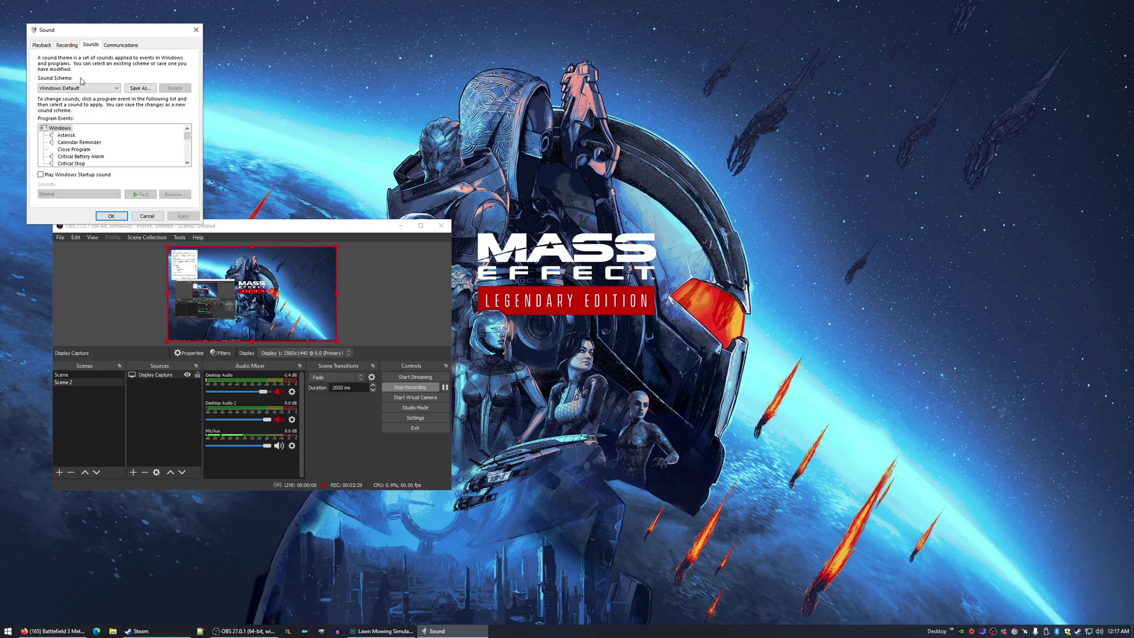
{"action": "mouse_move", "coordinate": [91, 34]}
{"action": "left_mouse_down"}
{"action": "mouse_move", "coordinate": [142, 37]}
{"action": "mouse_move", "coordinate": [635, 302]}
{"action": "left_mouse_up"}
{"action": "left_click", "coordinate": [584, 312]}
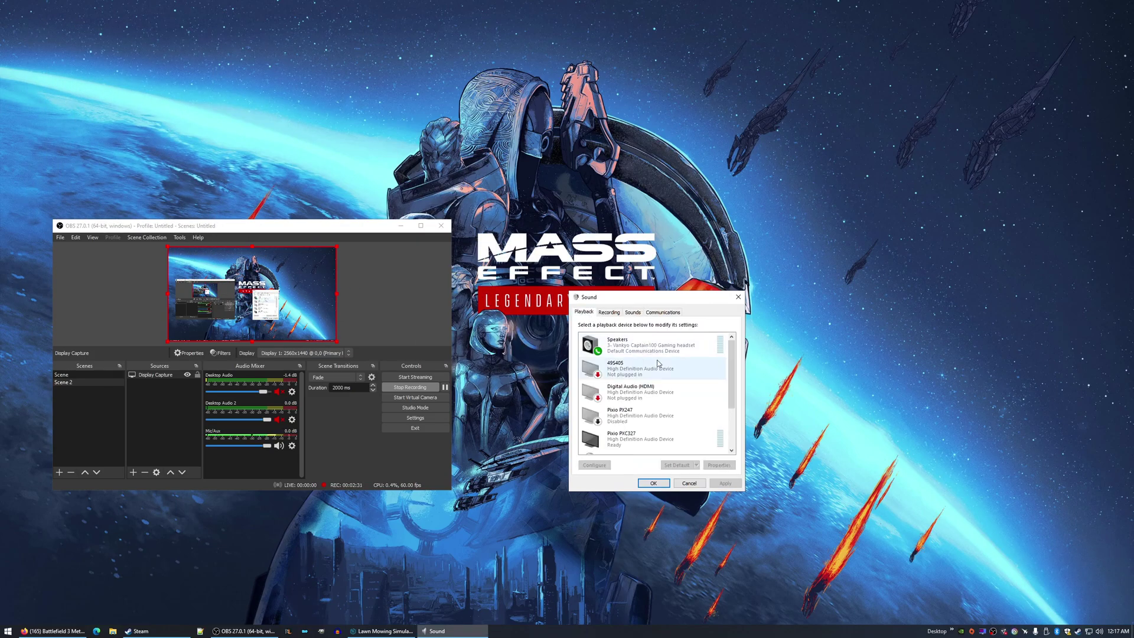
{"action": "scroll", "coordinate": [732, 384], "scroll_direction": "down", "scroll_amount": 1}
{"action": "left_click", "coordinate": [603, 415]}
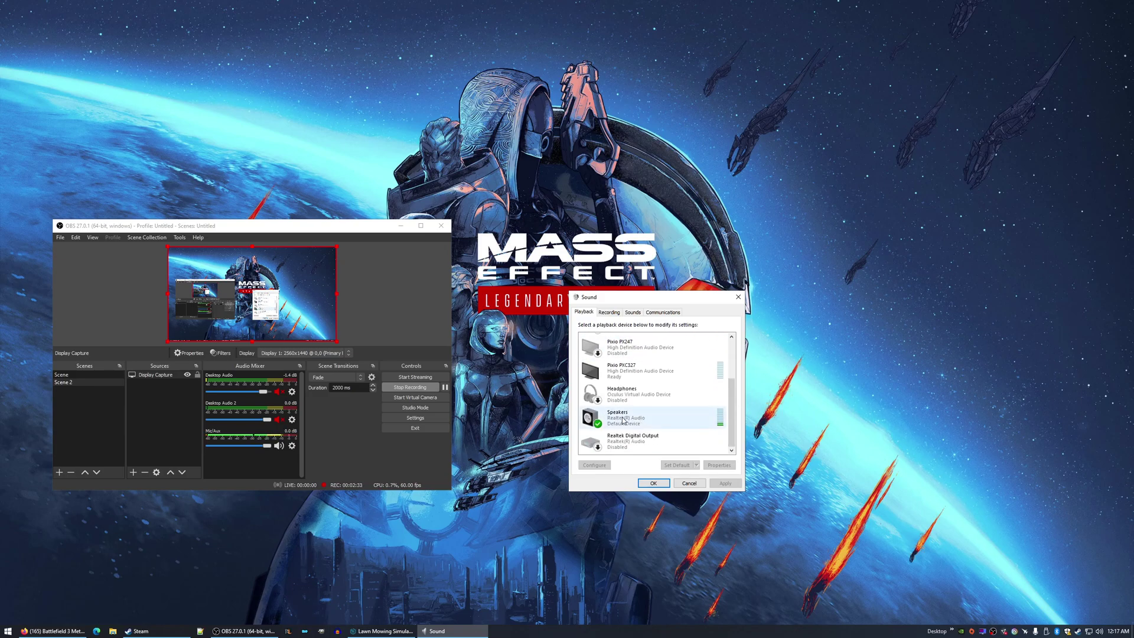
{"action": "right_click", "coordinate": [622, 419]}
{"action": "left_click", "coordinate": [731, 399]}
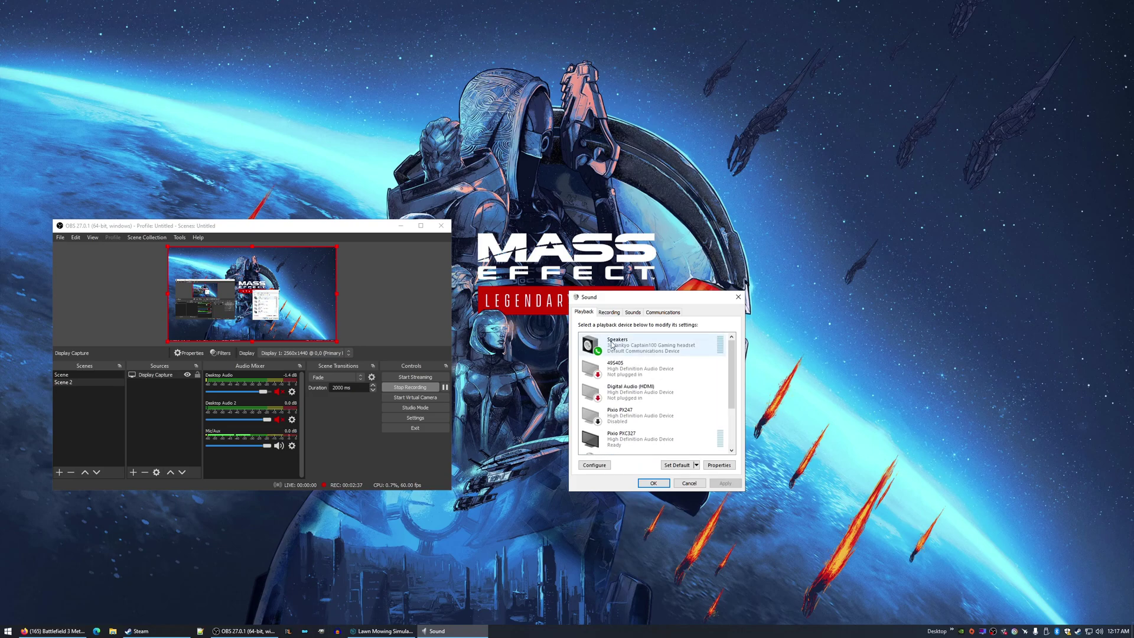
Step: Select the Vankyo Captain100 headset, check the Recording devices, then close the dialog
{"action": "left_click", "coordinate": [626, 346]}
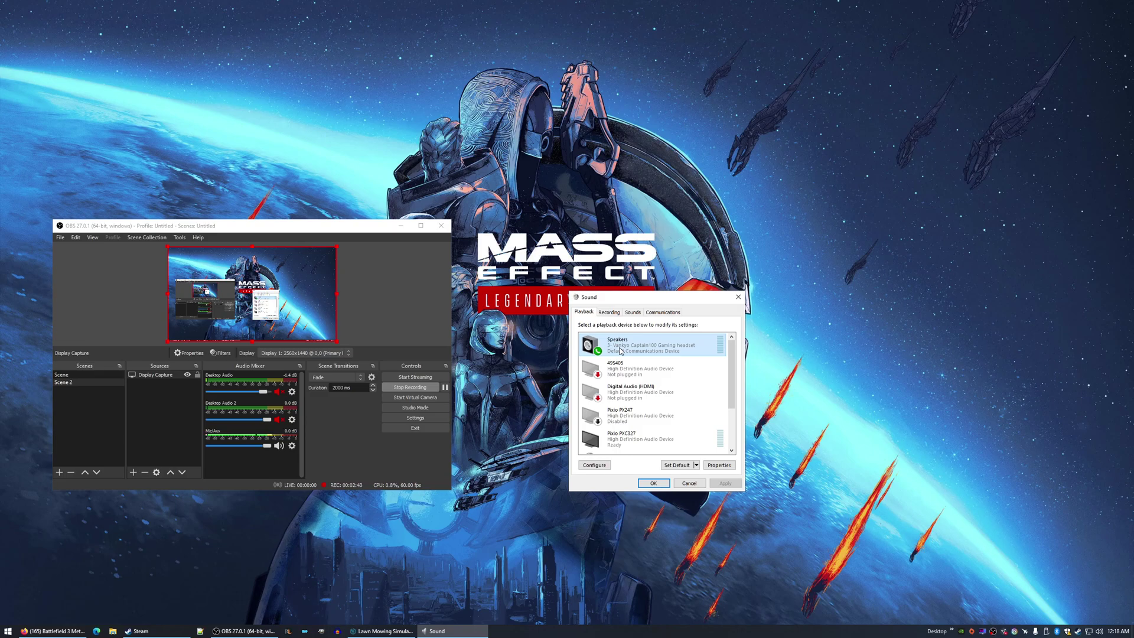
{"action": "left_click", "coordinate": [611, 313]}
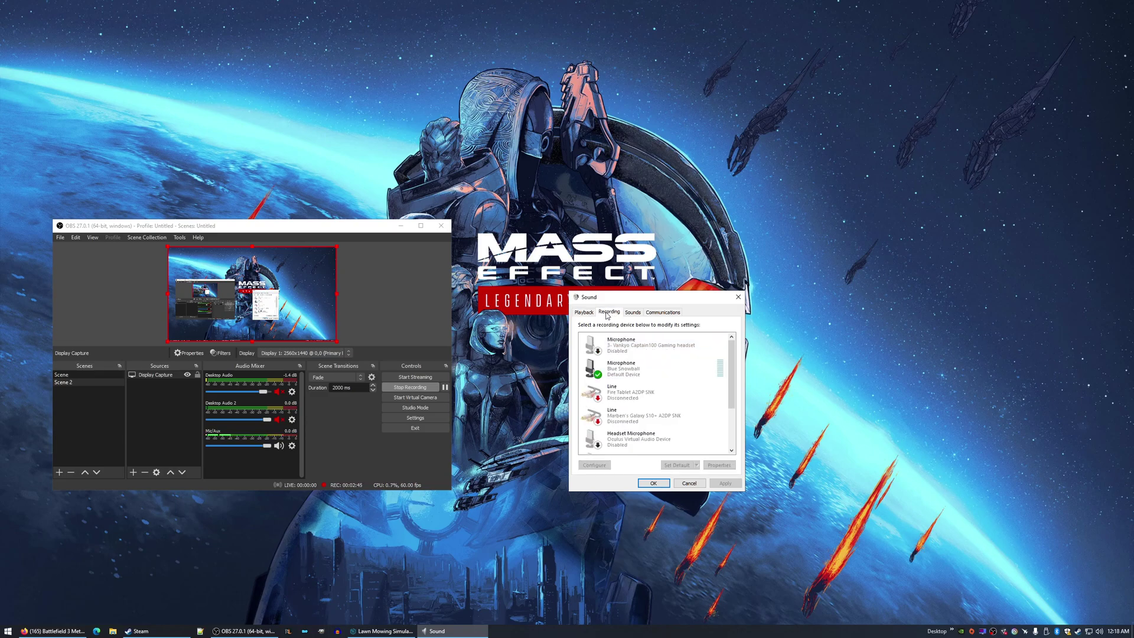
{"action": "left_click", "coordinate": [584, 313]}
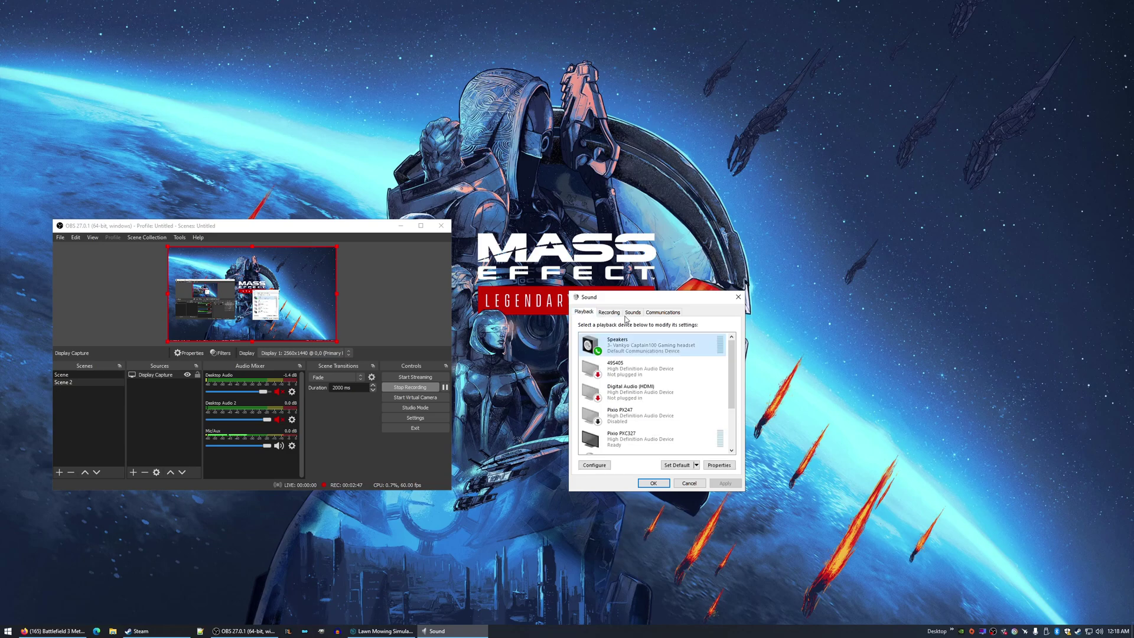
{"action": "left_click", "coordinate": [741, 300]}
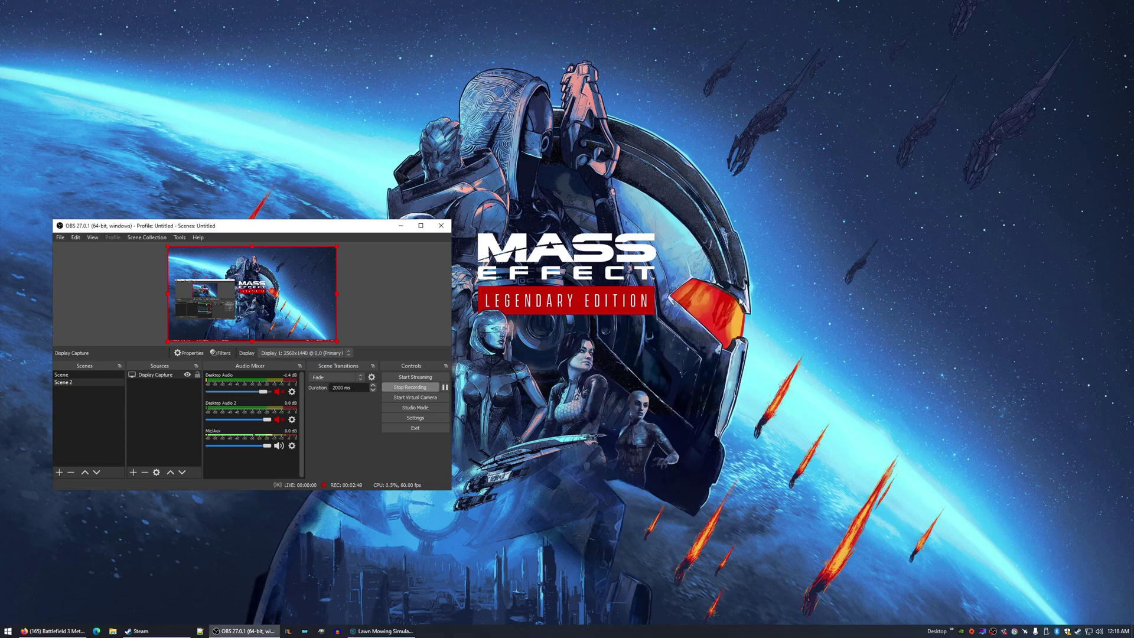
Step: Go to Sound settings' App volume and device preferences page
{"action": "right_click", "coordinate": [1099, 631]}
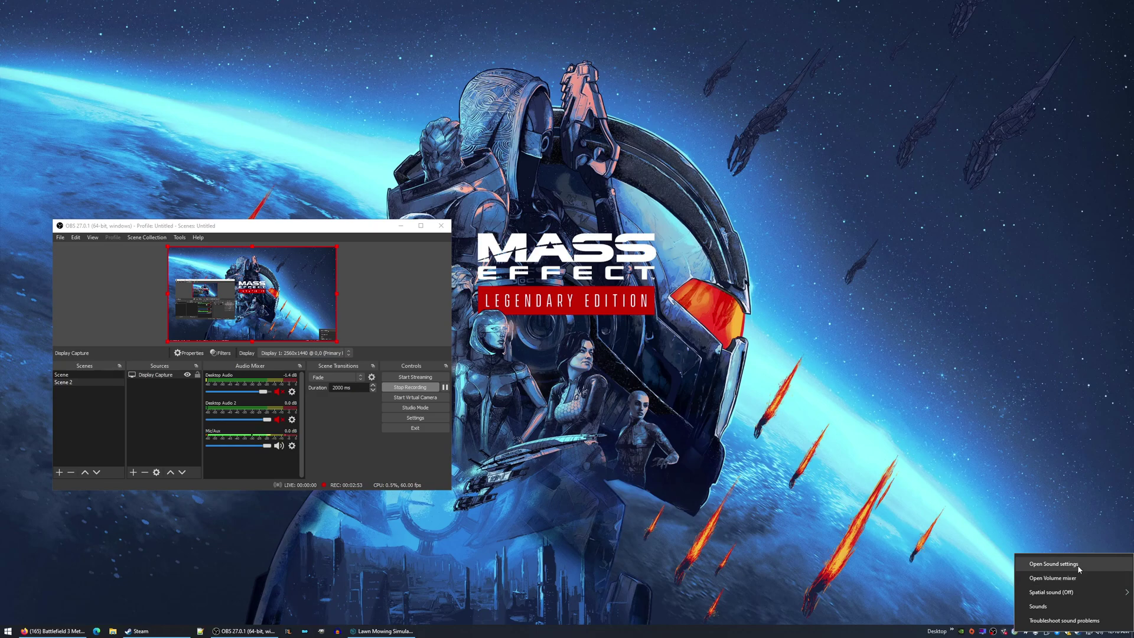
{"action": "left_click", "coordinate": [1053, 563]}
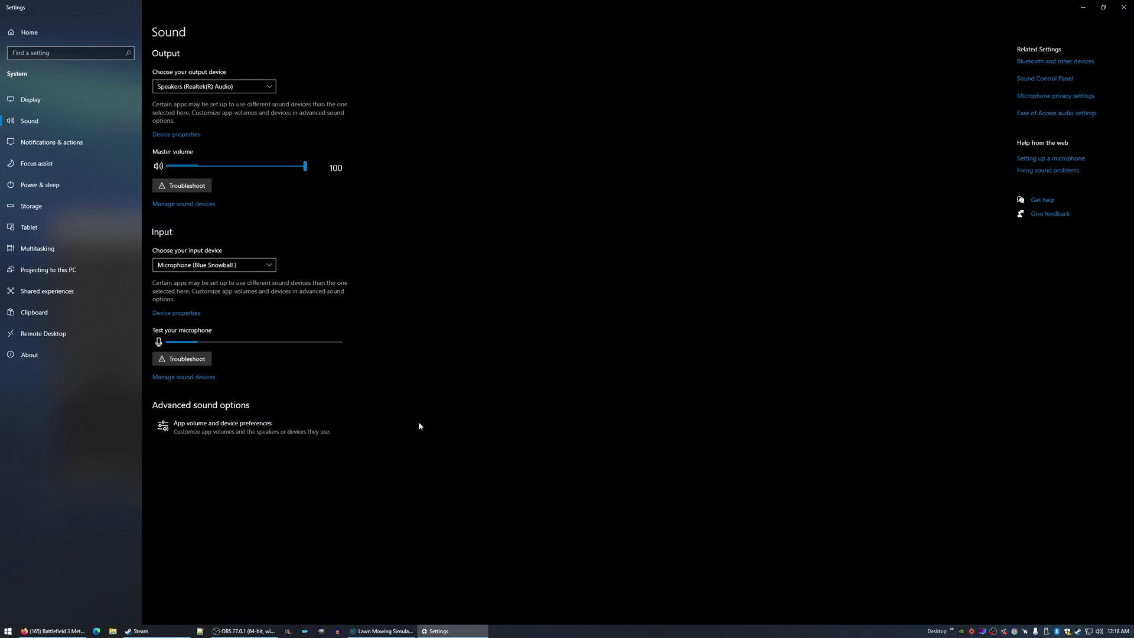
{"action": "left_click", "coordinate": [235, 435]}
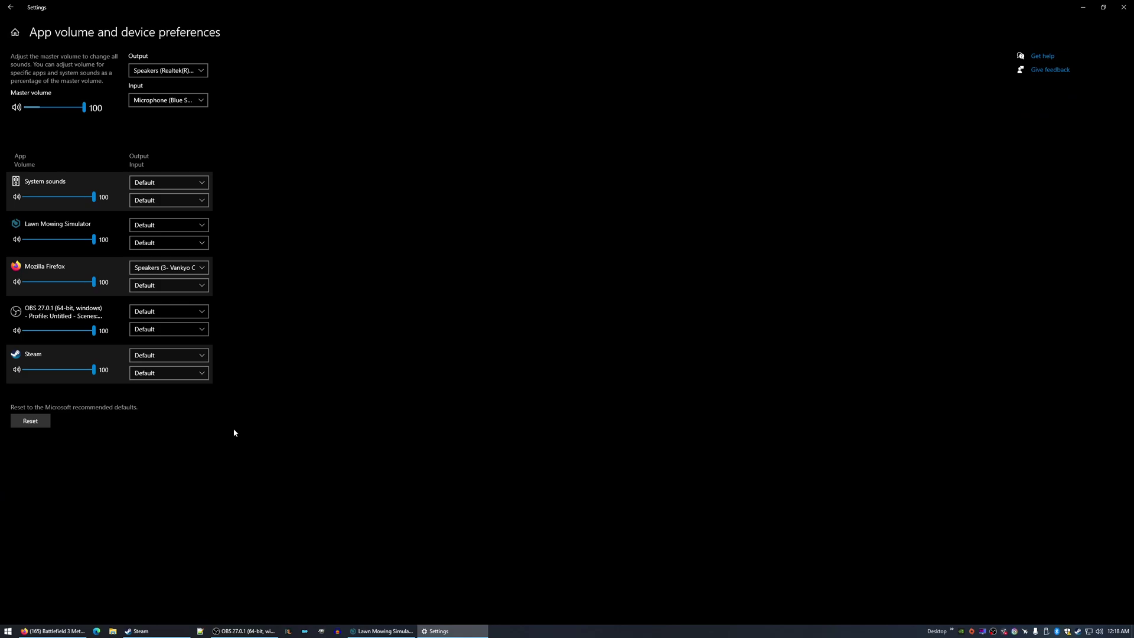
Step: Keep main output on Realtek speakers and route Firefox to Speakers (Vankyo Captain100)
{"action": "left_click", "coordinate": [192, 72]}
{"action": "left_click", "coordinate": [347, 75]}
{"action": "left_click", "coordinate": [193, 270]}
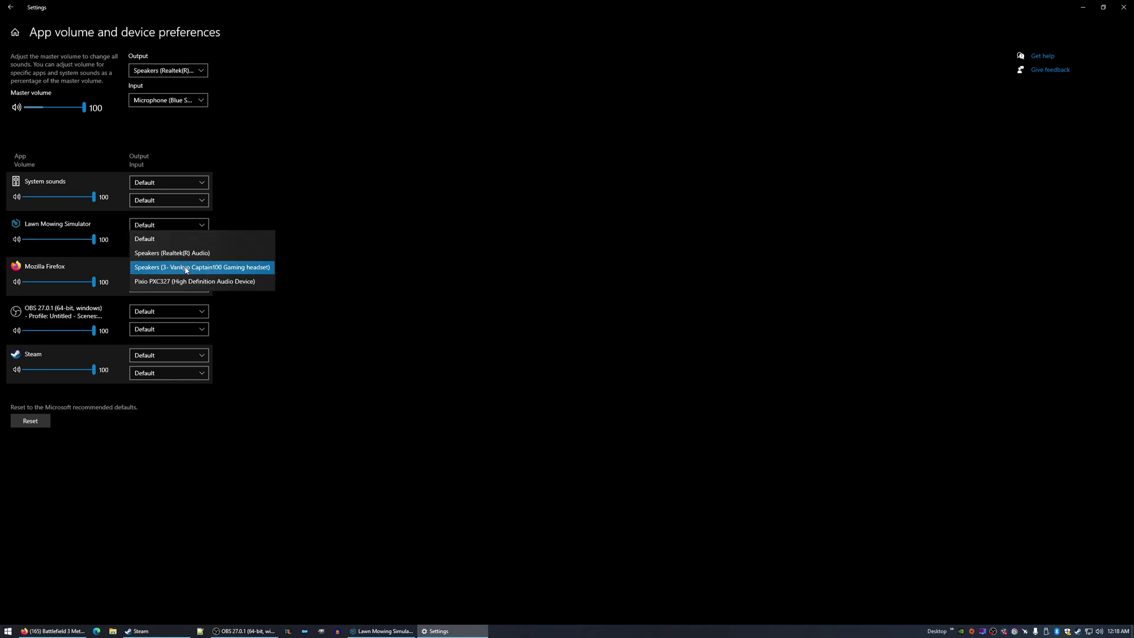
{"action": "left_click", "coordinate": [186, 268]}
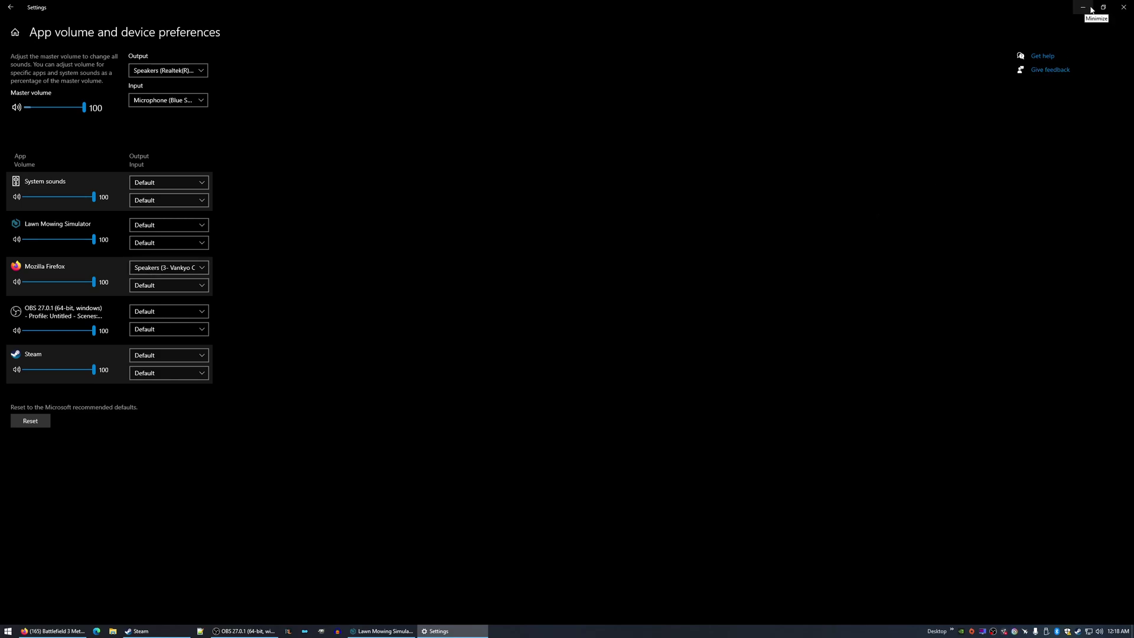
{"action": "left_click", "coordinate": [1123, 7]}
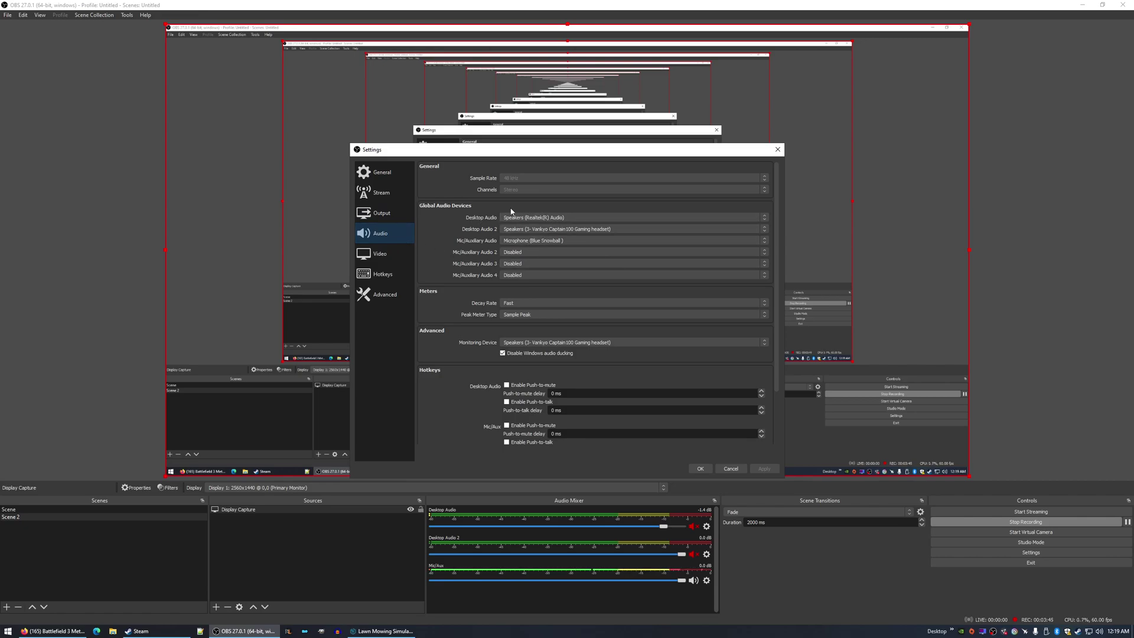
{"action": "left_click", "coordinate": [540, 219]}
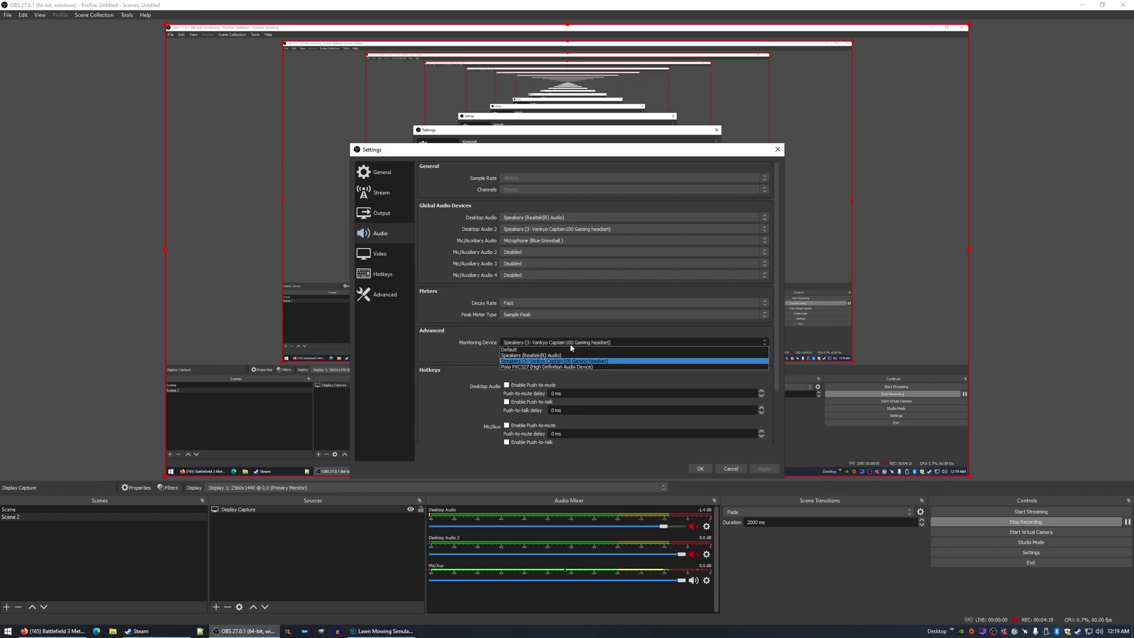
{"action": "left_click", "coordinate": [579, 362]}
{"action": "left_click", "coordinate": [597, 342]}
{"action": "left_click", "coordinate": [531, 349]}
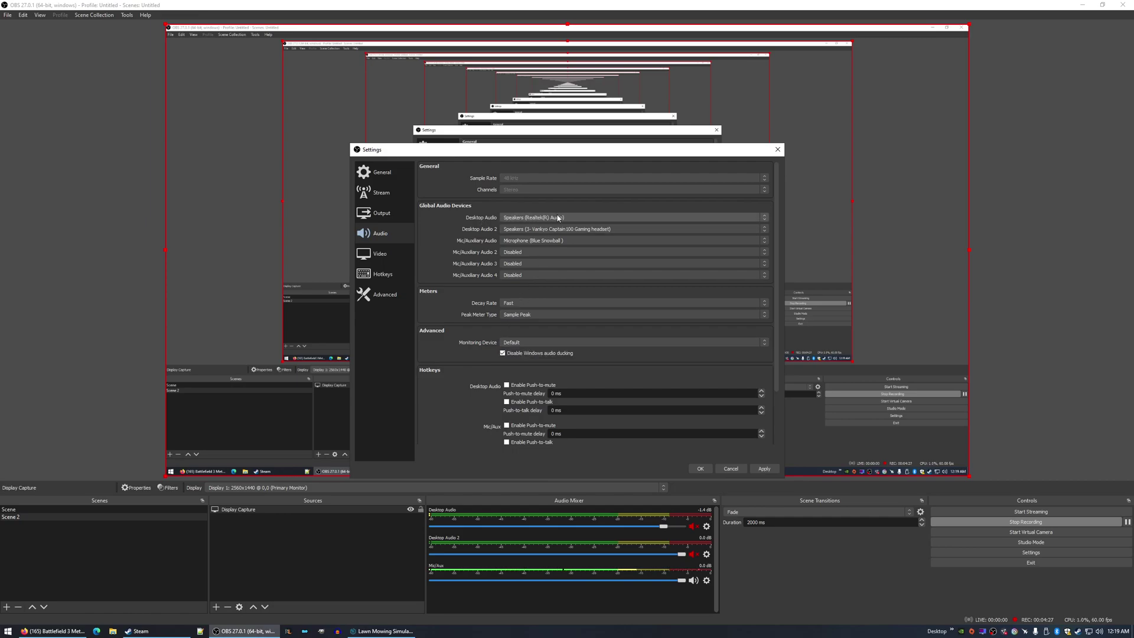
{"action": "left_click", "coordinate": [567, 342]}
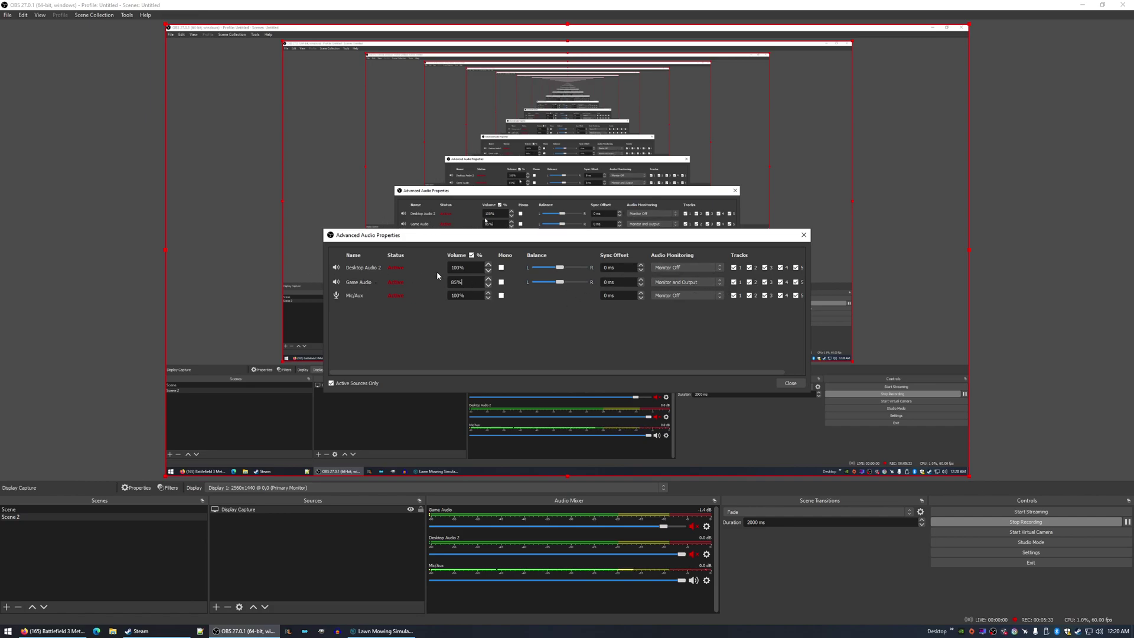
Step: Set Game Audio's Audio Monitoring to Monitor and Output in Advanced Audio Properties
{"action": "left_click", "coordinate": [703, 282]}
{"action": "left_click", "coordinate": [688, 283]}
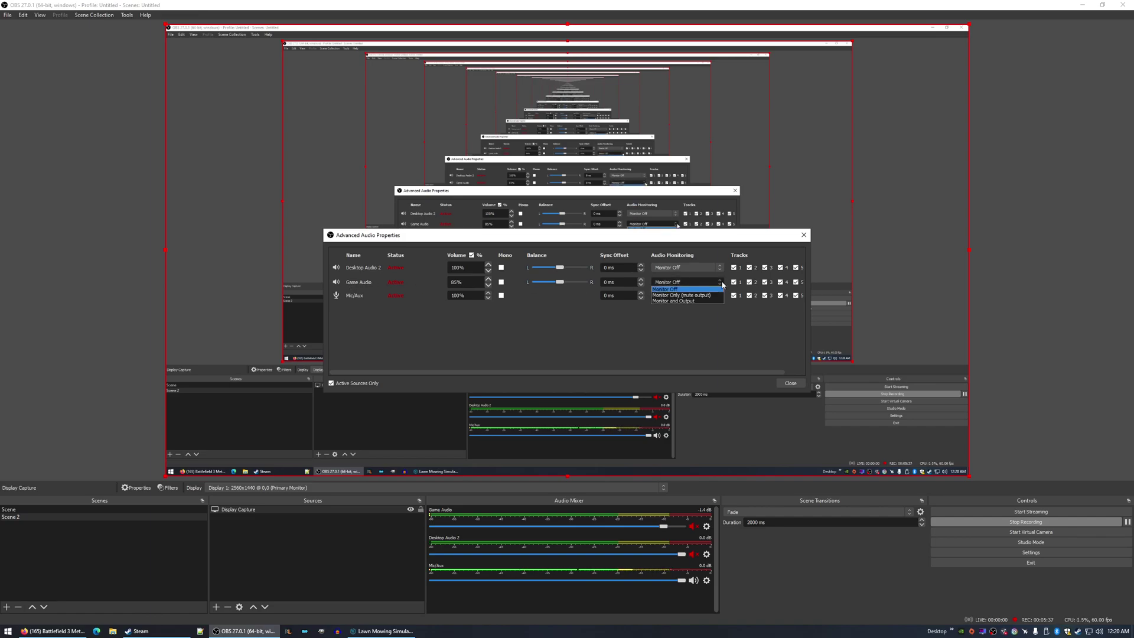
{"action": "left_click", "coordinate": [688, 301]}
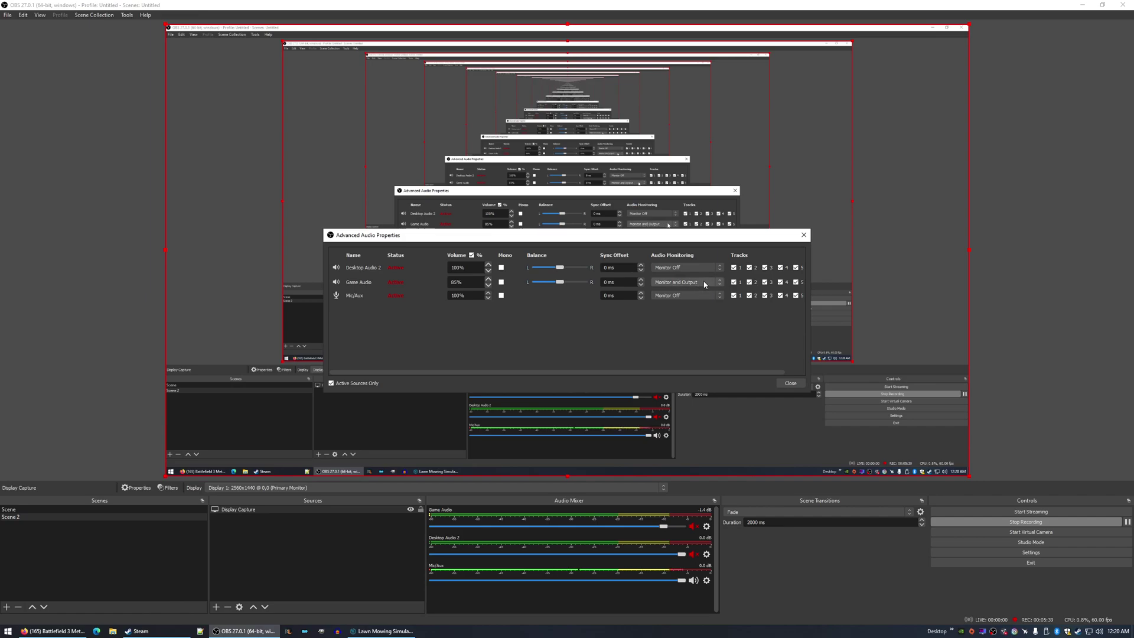
{"action": "left_click", "coordinate": [699, 283]}
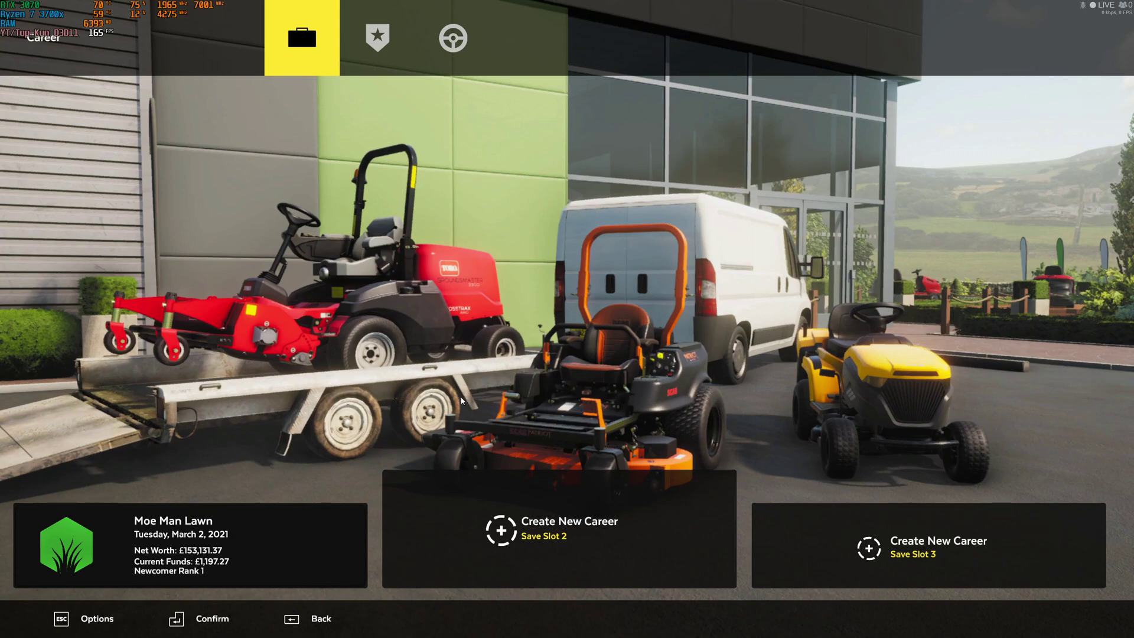
Step: Alt+Tab out of Lawn Mowing Simulator back to OBS and the Firefox video
{"action": "key", "text": "alt+Tab"}
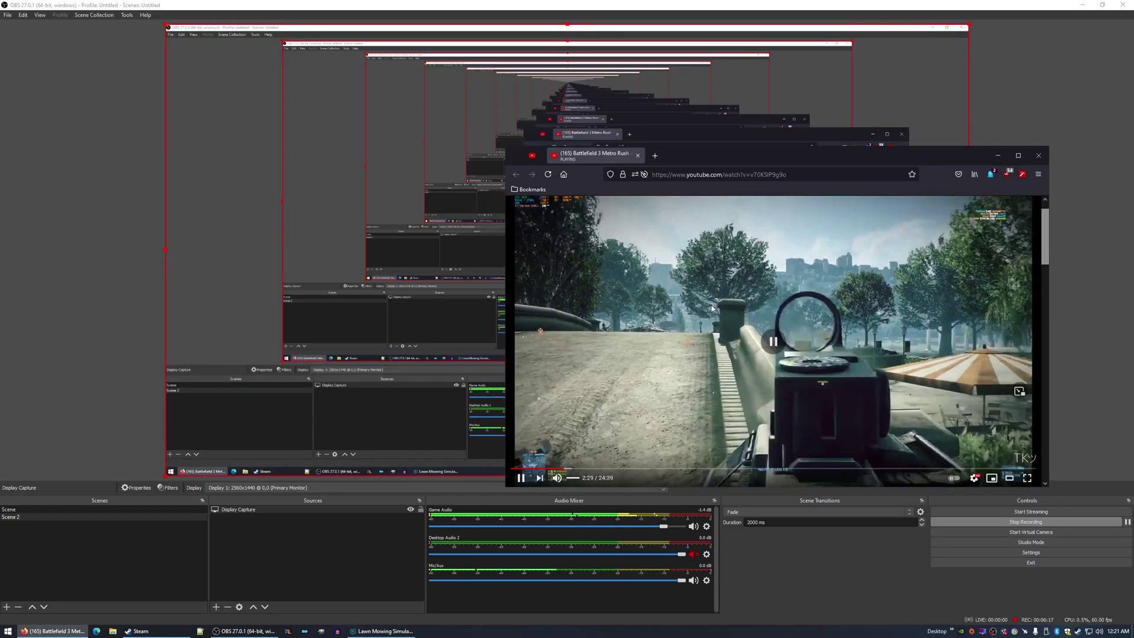